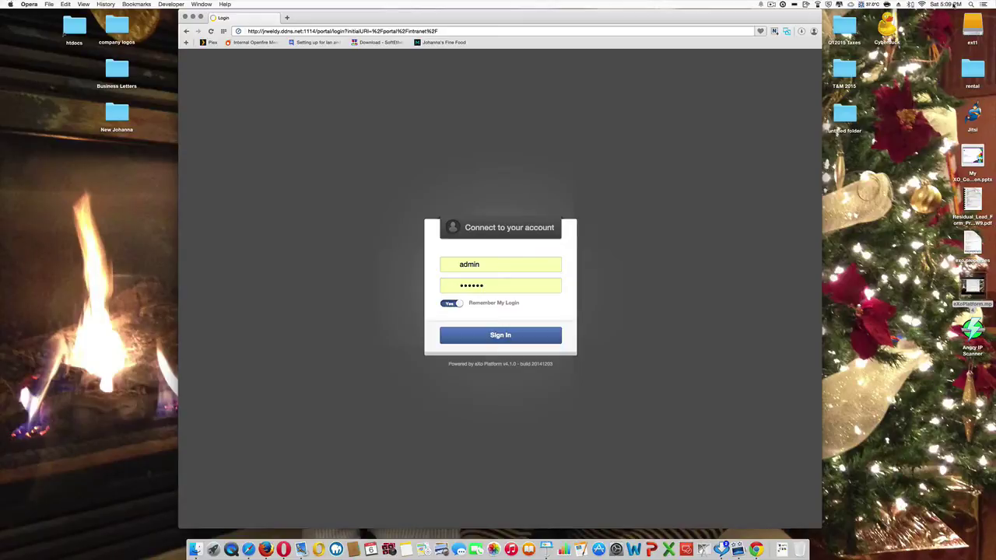
Check the menu-bar date and time options, then dismiss them
left_click(955, 5)
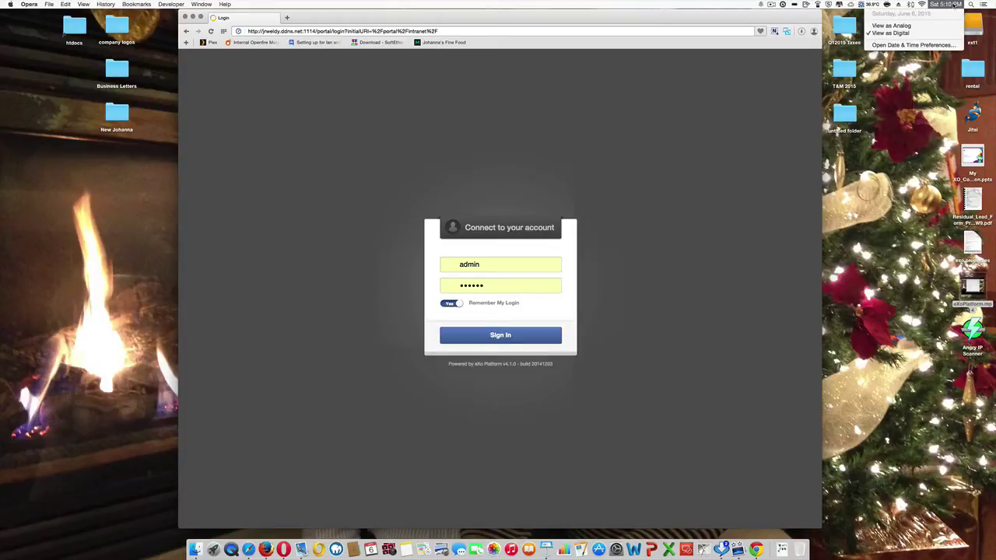
left_click(791, 135)
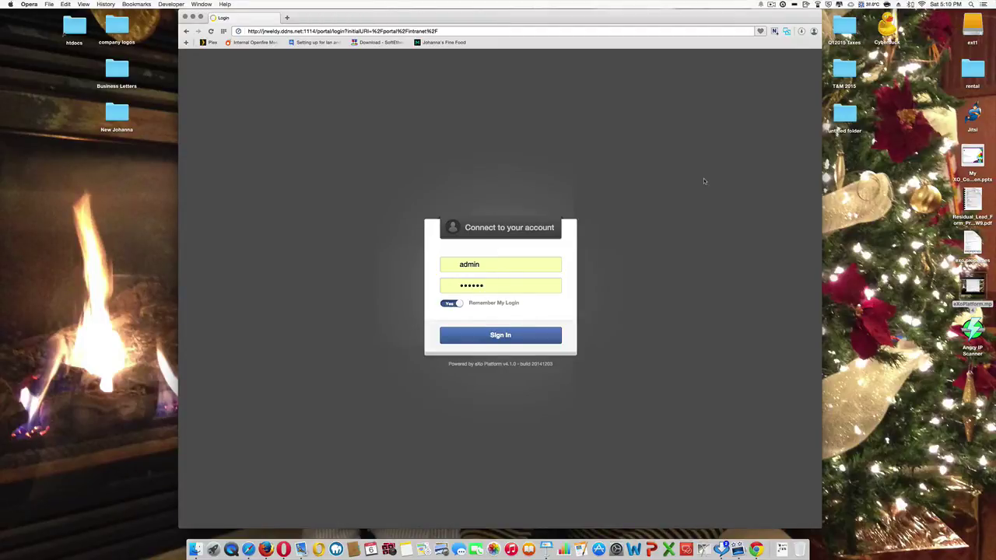
Sign in, scroll the Home activity stream, and bring up a poster's profile card
key("Return")
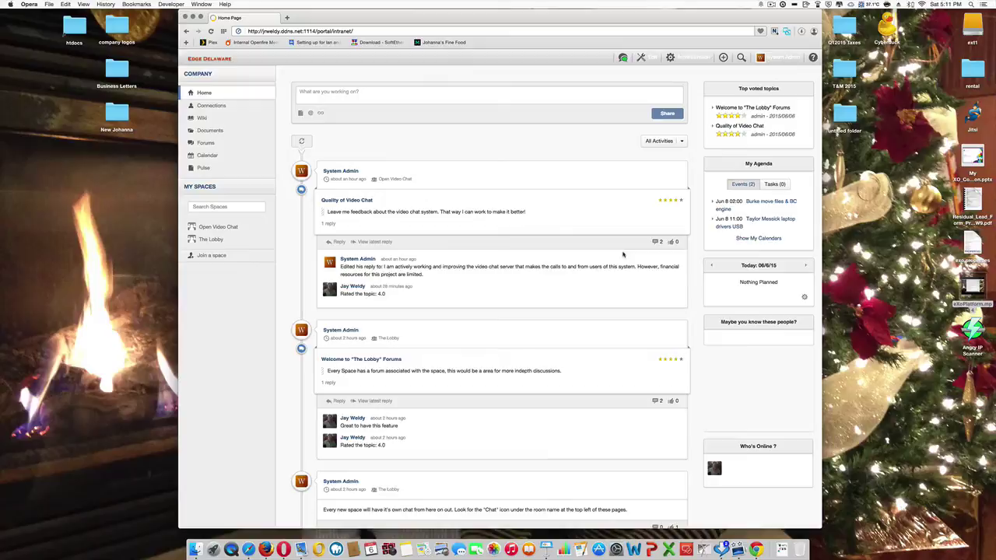
scroll(620, 254, "down", 5)
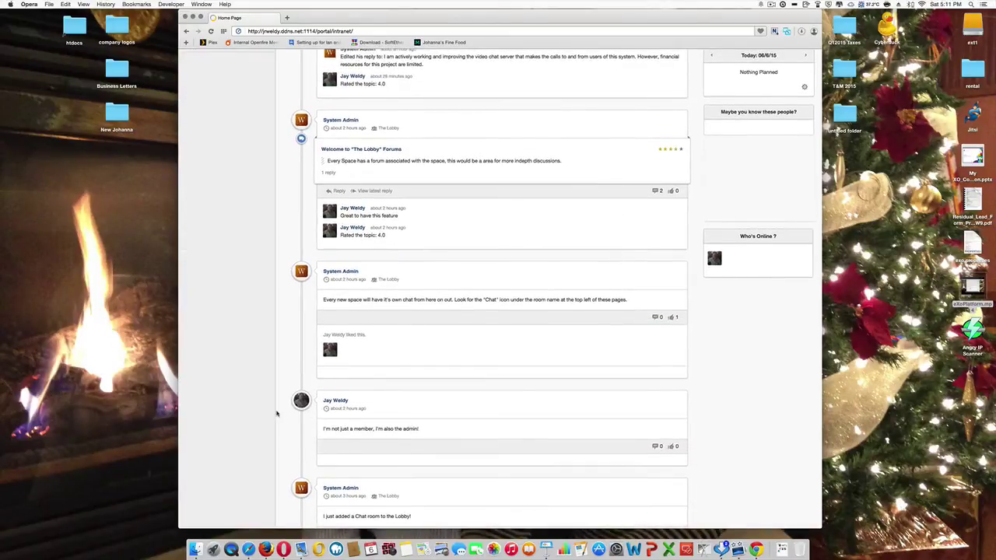
mouse_move(299, 402)
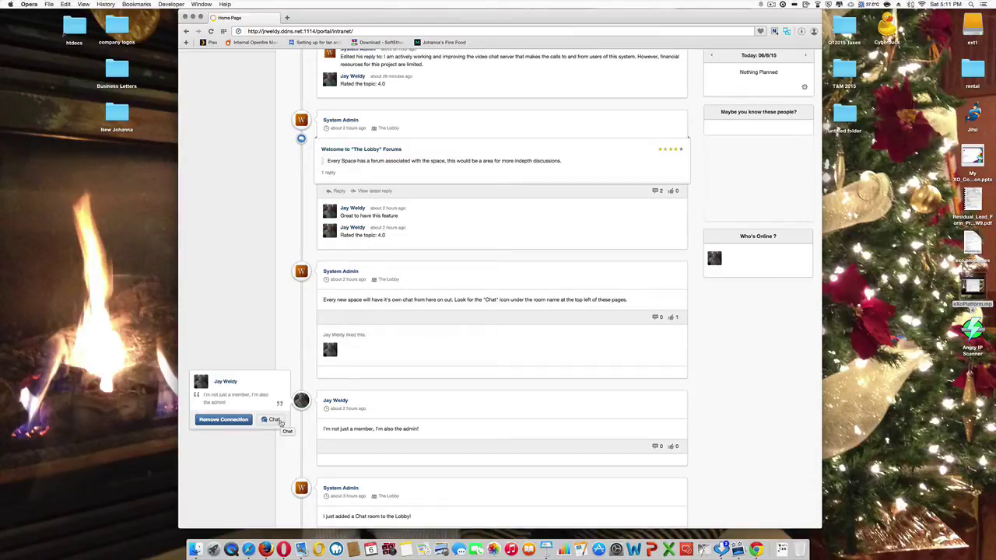
Start a chat from the profile card, close the mini chat, and open full Chat in a new tab
left_click(280, 422)
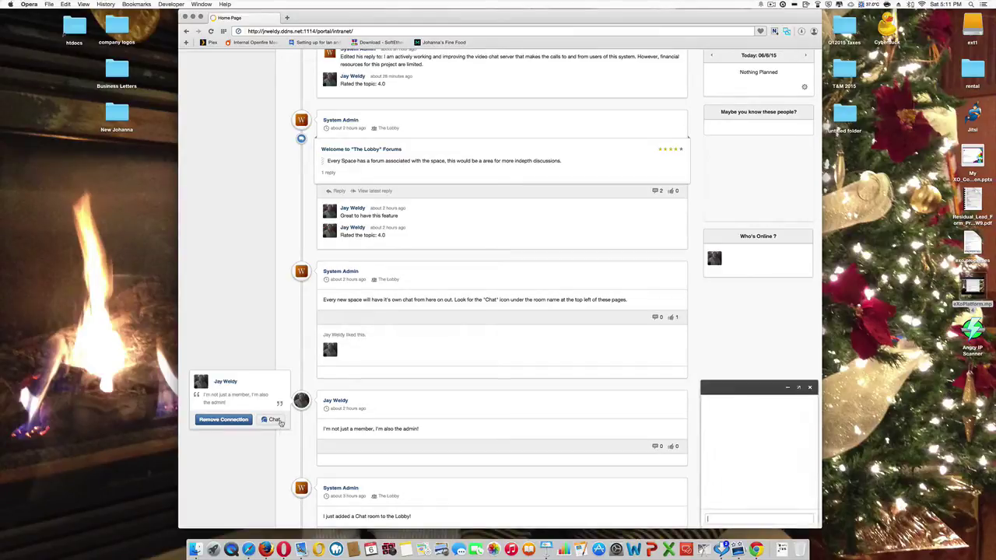
left_click(809, 387)
scroll(805, 395, "up", 5)
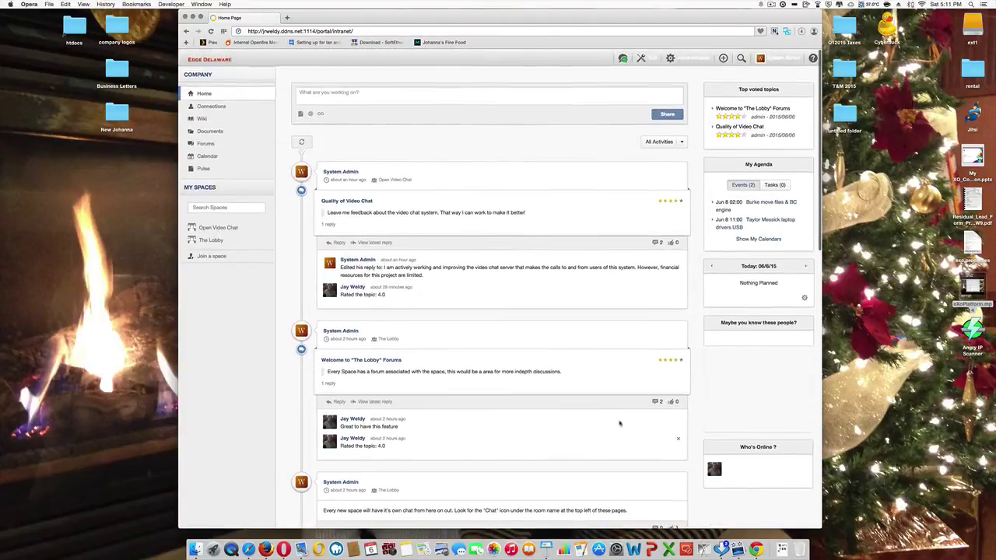
left_click(623, 58)
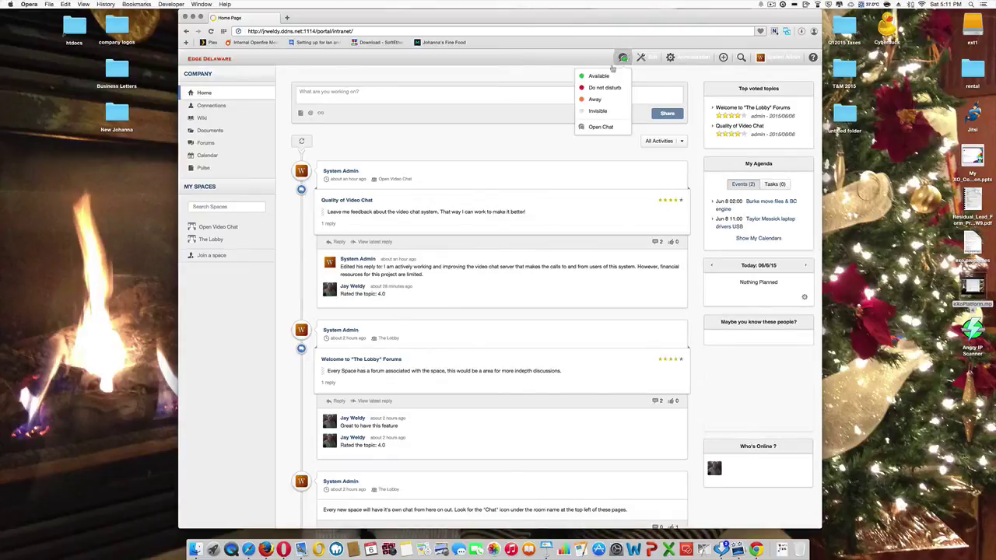
left_click(597, 127)
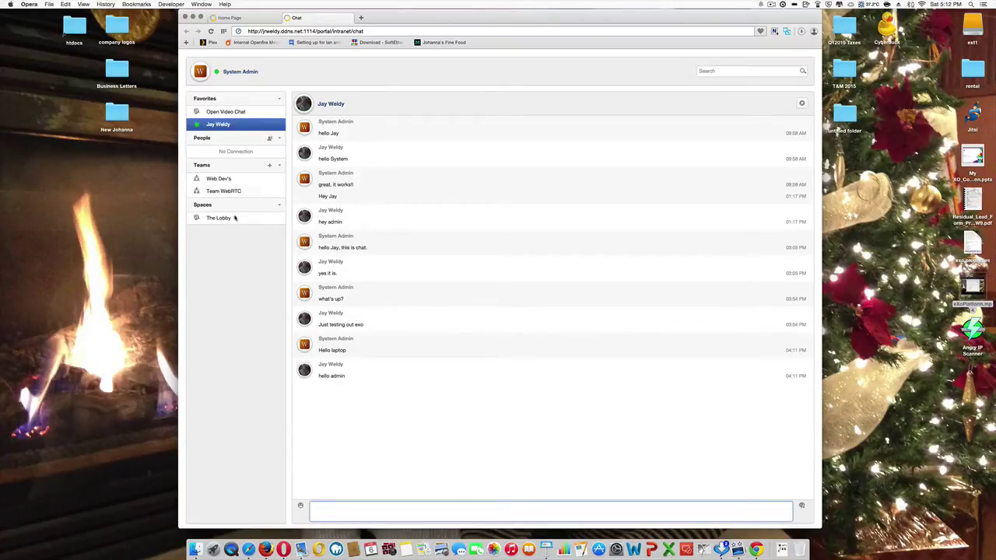
Close the Chat tab and scroll through the Home activity stream, back to the top
left_click(287, 18)
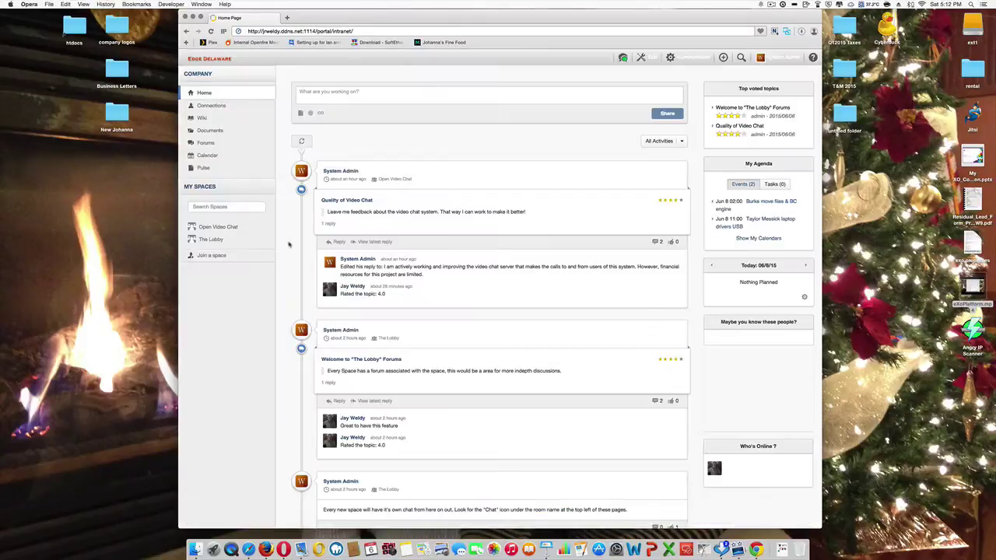
scroll(290, 281, "down", 2)
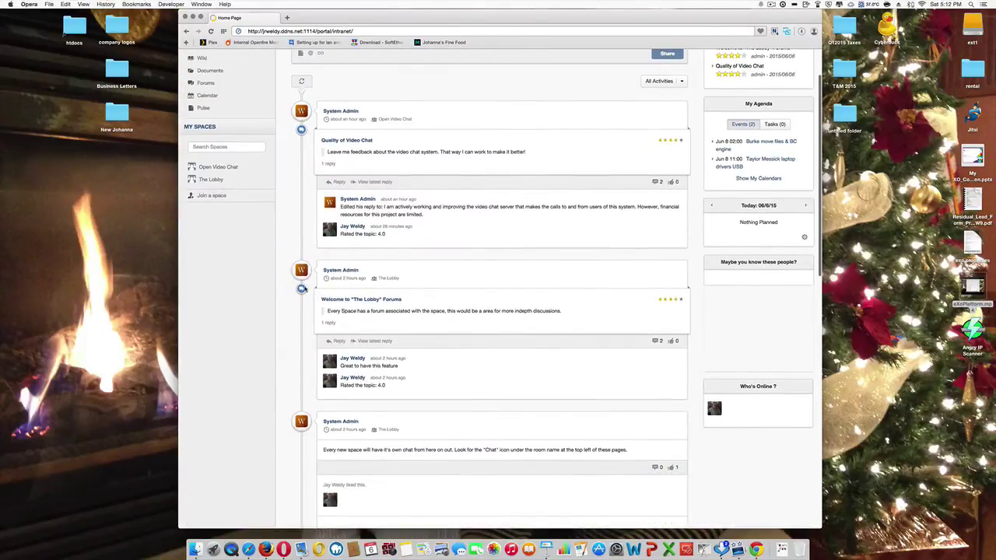
scroll(294, 312, "down", 4)
scroll(295, 314, "down", 7)
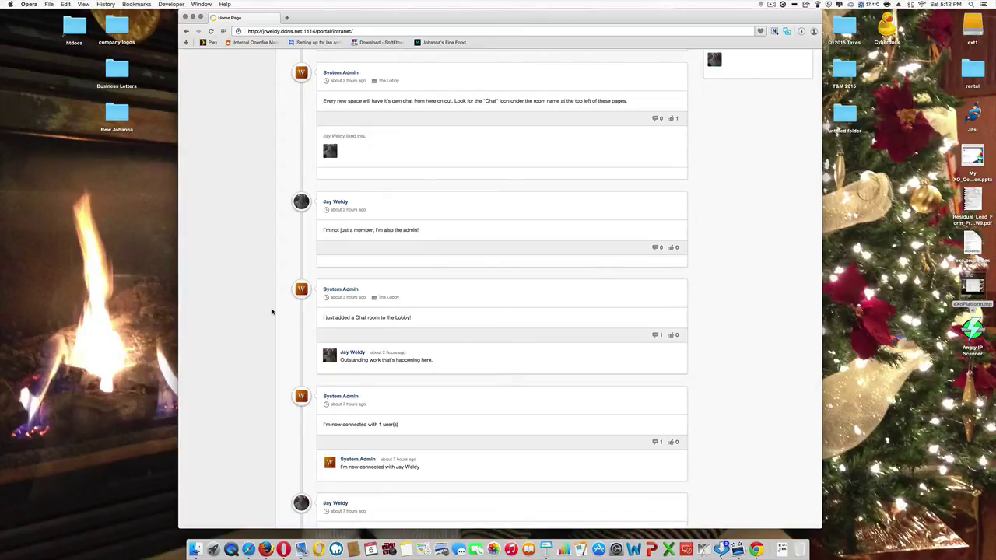
scroll(354, 158, "up", 8)
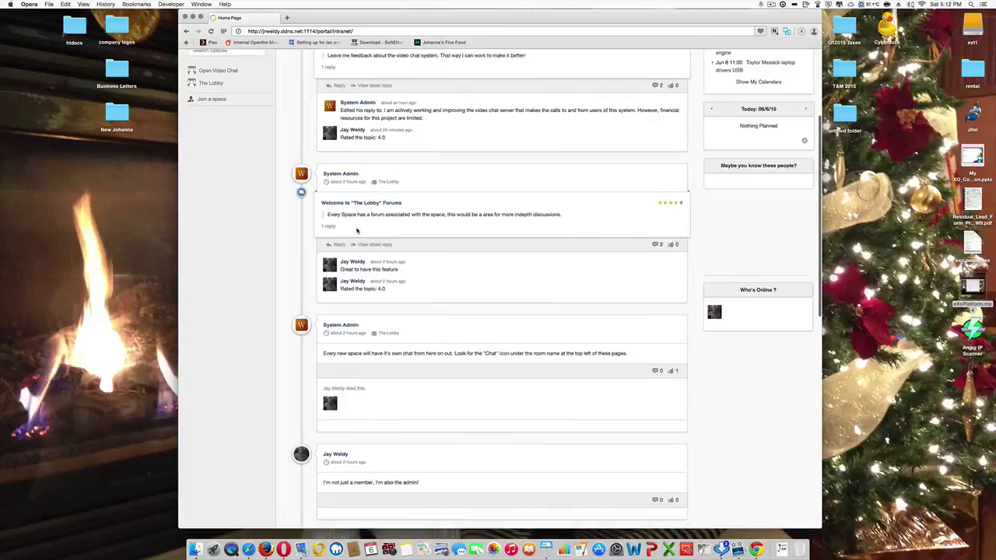
scroll(357, 230, "up", 3)
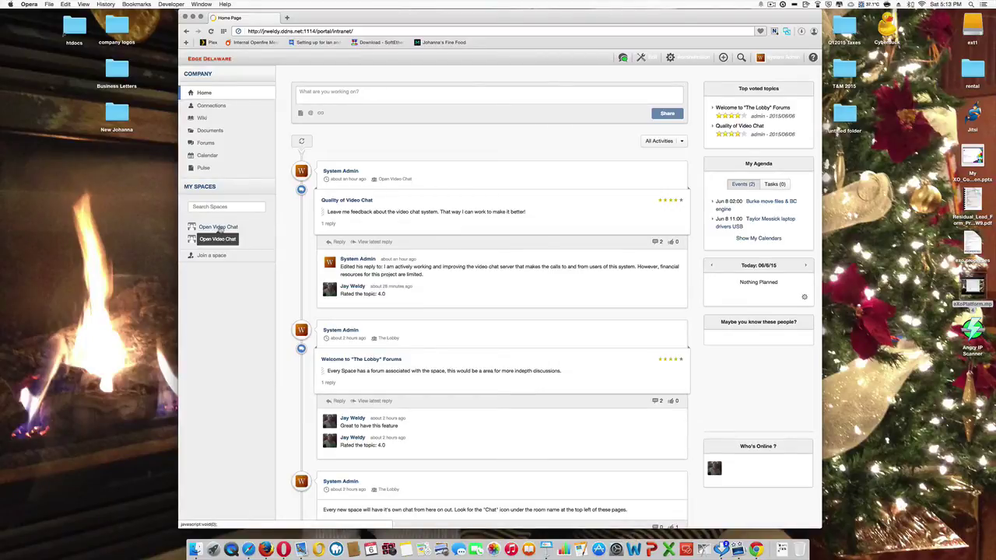
Open the Open Video Chat space and allow camera and Built-in Microphone access
left_click(218, 227)
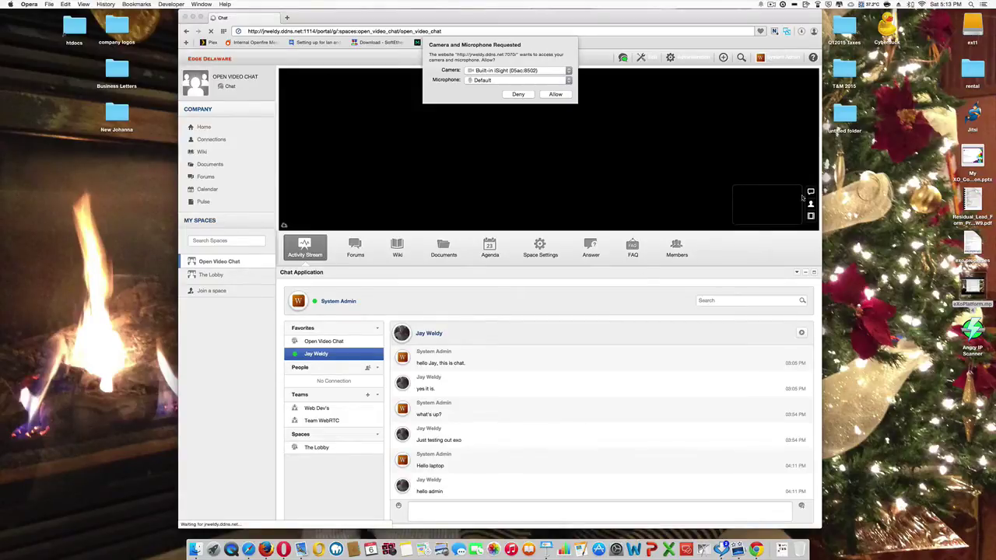
left_click_drag(821, 177, 775, 177)
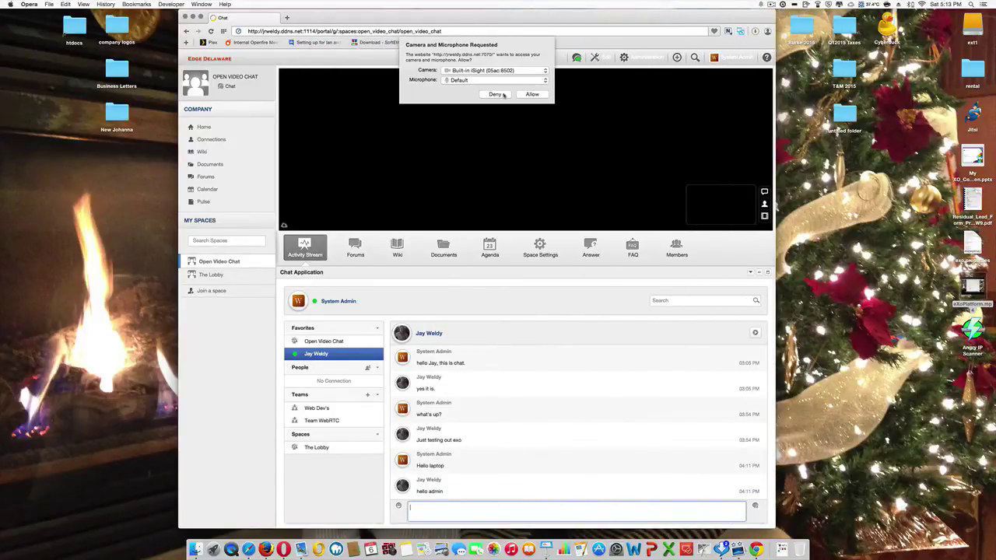
left_click(491, 83)
left_click(506, 90)
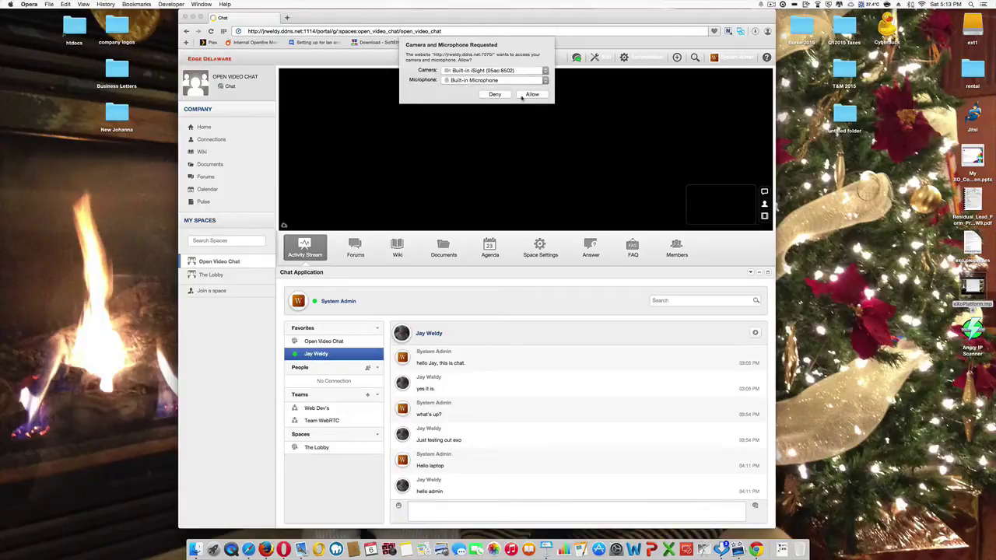
left_click(530, 94)
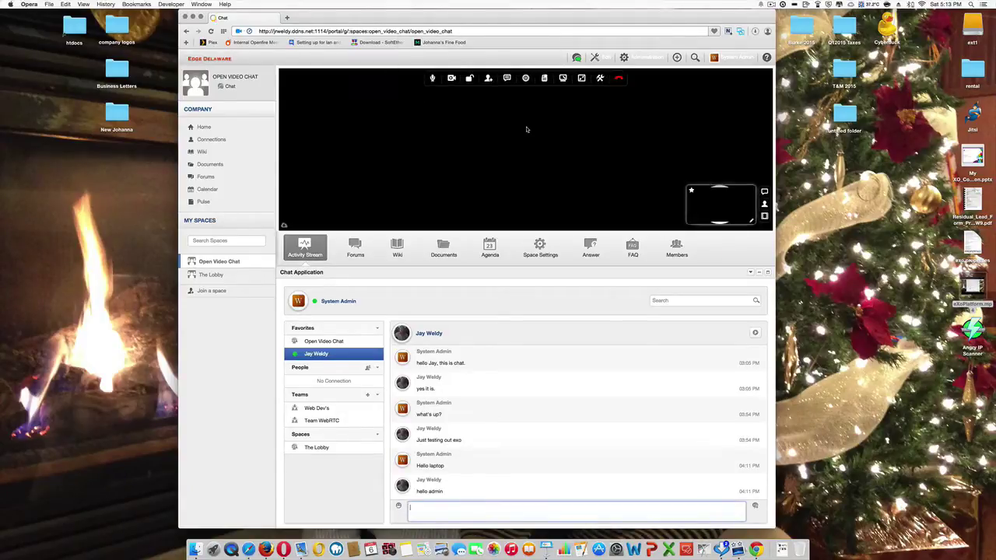
Mute your microphone from the video call toolbar
left_click(432, 78)
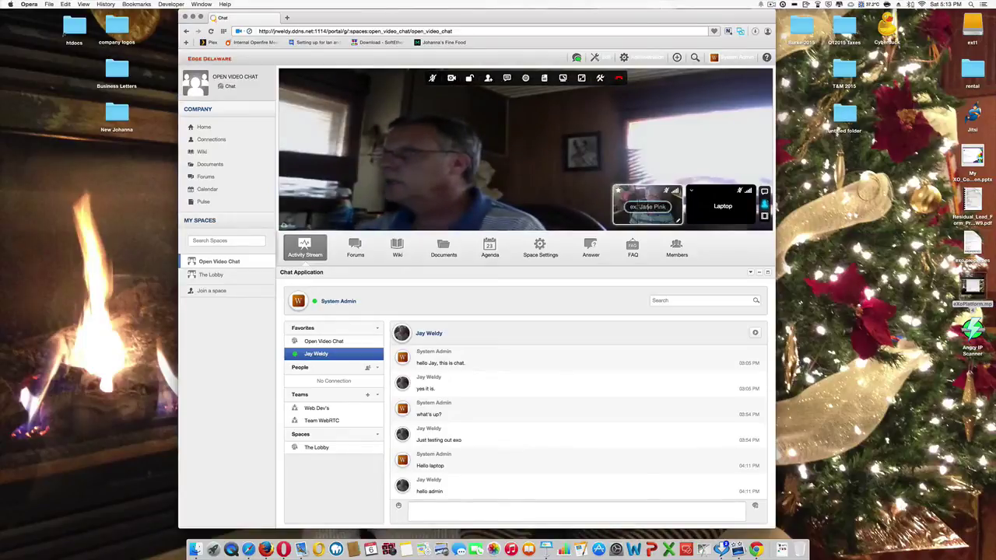
Show the Me feed as main video, restore the Laptop feed, then reopen Open Video Chat
left_click(640, 196)
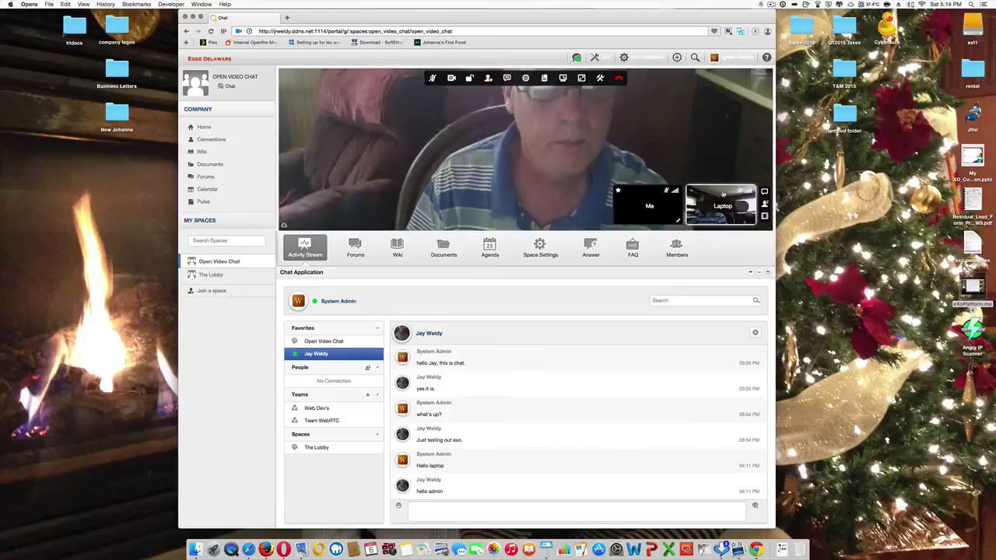
left_click(719, 202)
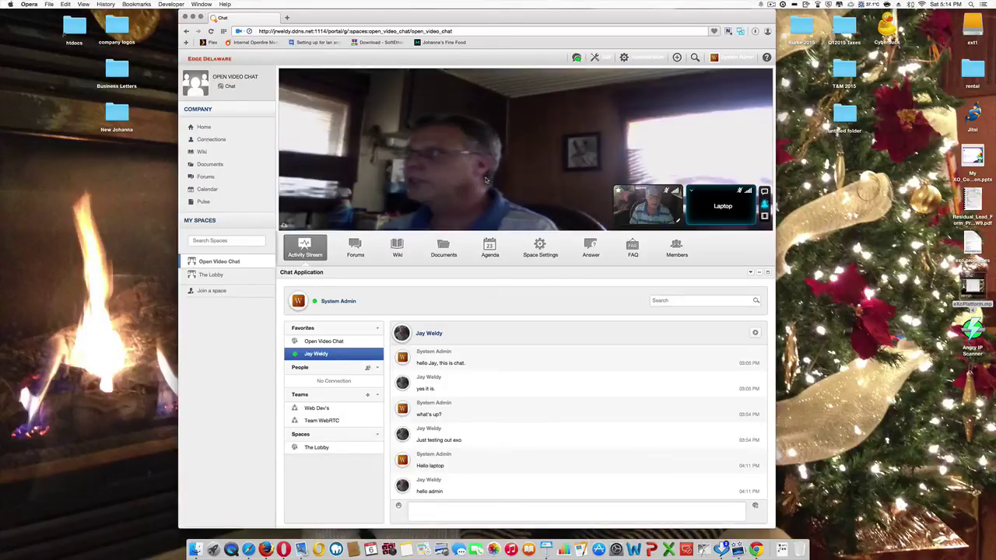
mouse_move(459, 173)
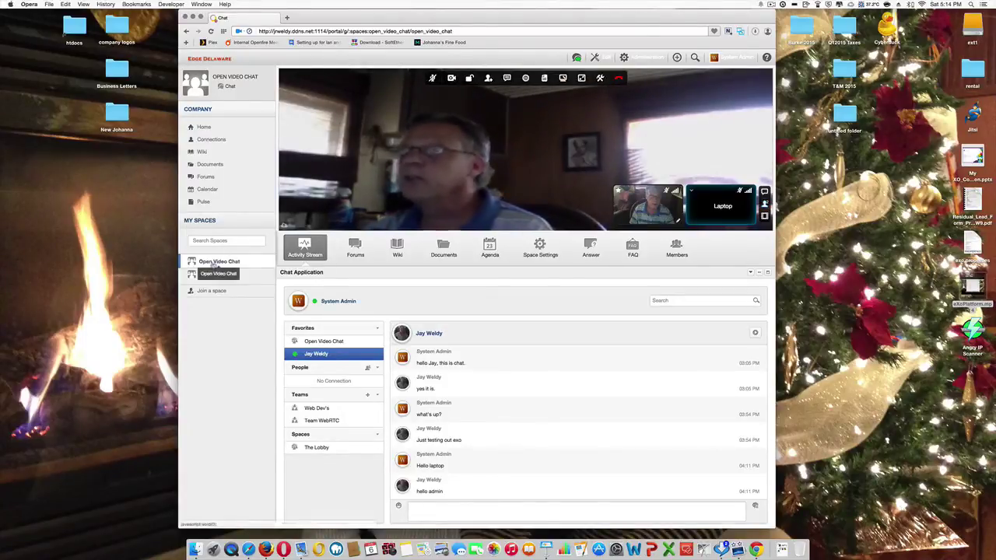
left_click(252, 267)
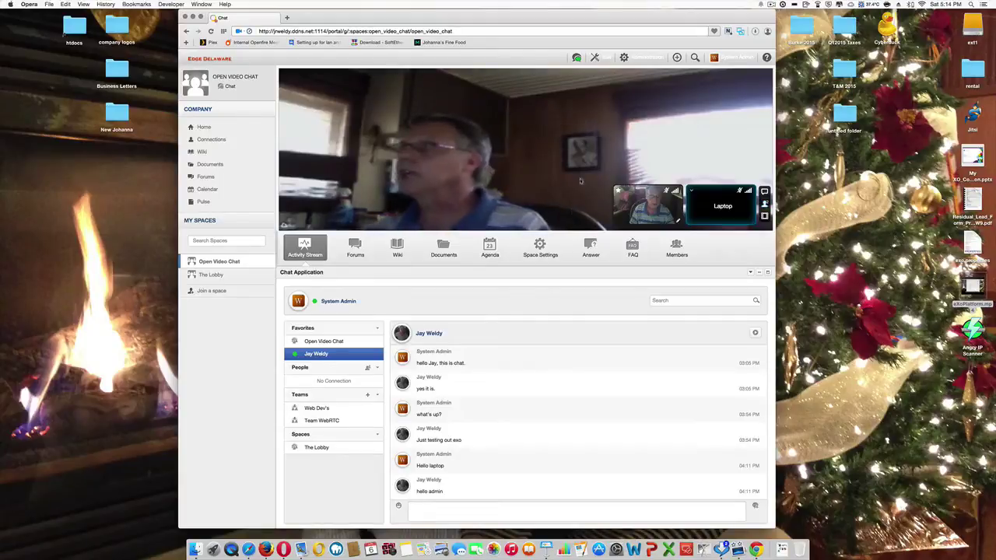
mouse_move(531, 161)
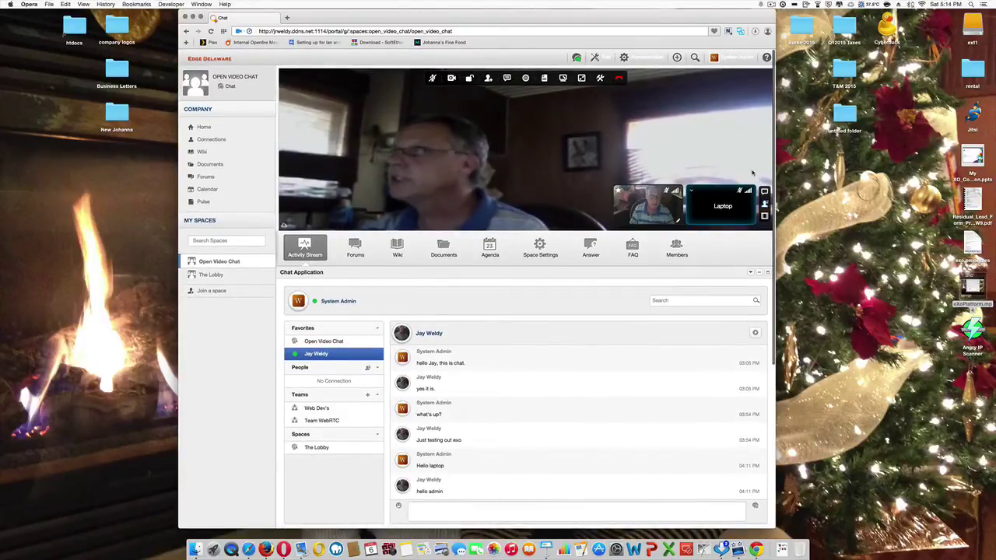
Narrow the browser window slightly to uncover the other video
left_click_drag(774, 171, 754, 159)
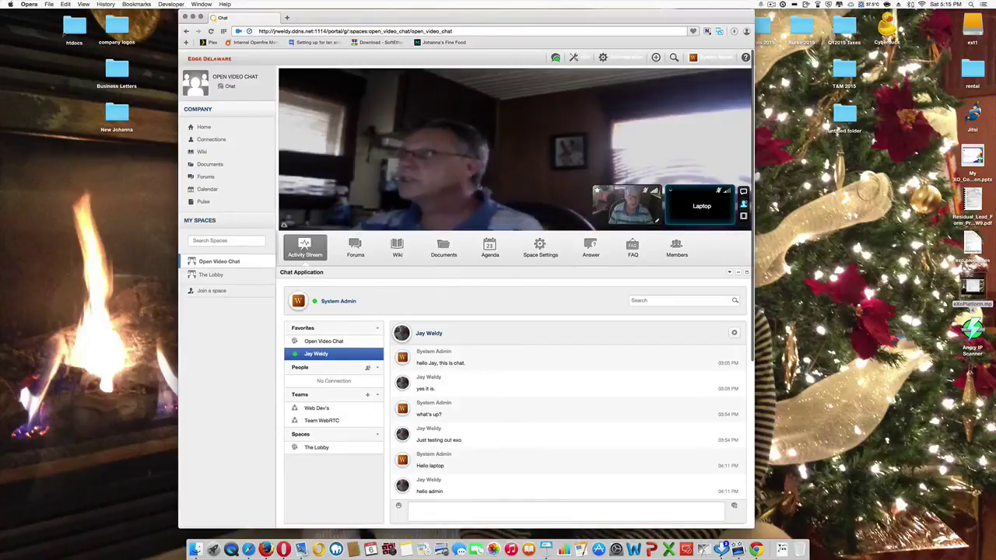
Hang up the call and scroll until the Openfire HTTP Binding Service page appears
mouse_move(591, 116)
left_click(607, 78)
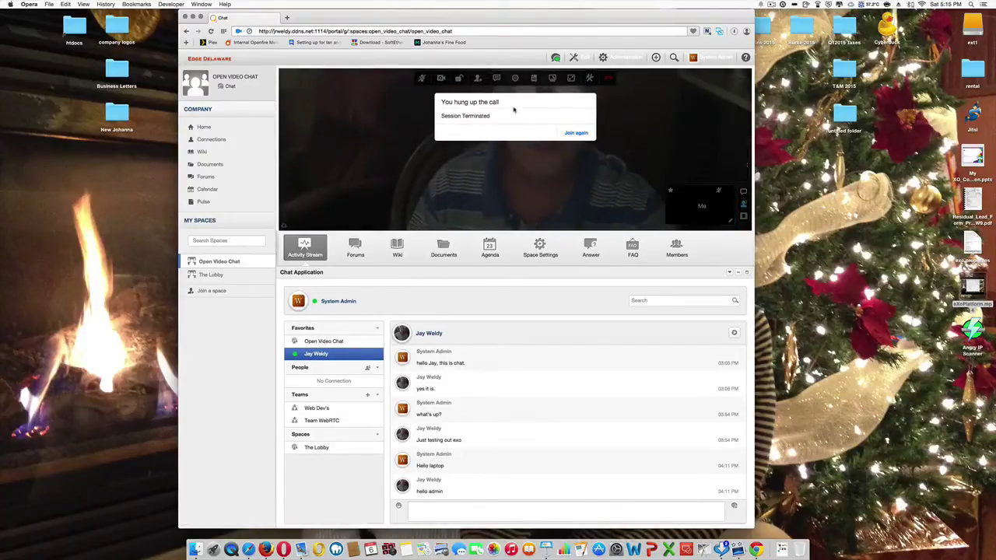
scroll(437, 229, "down", 4)
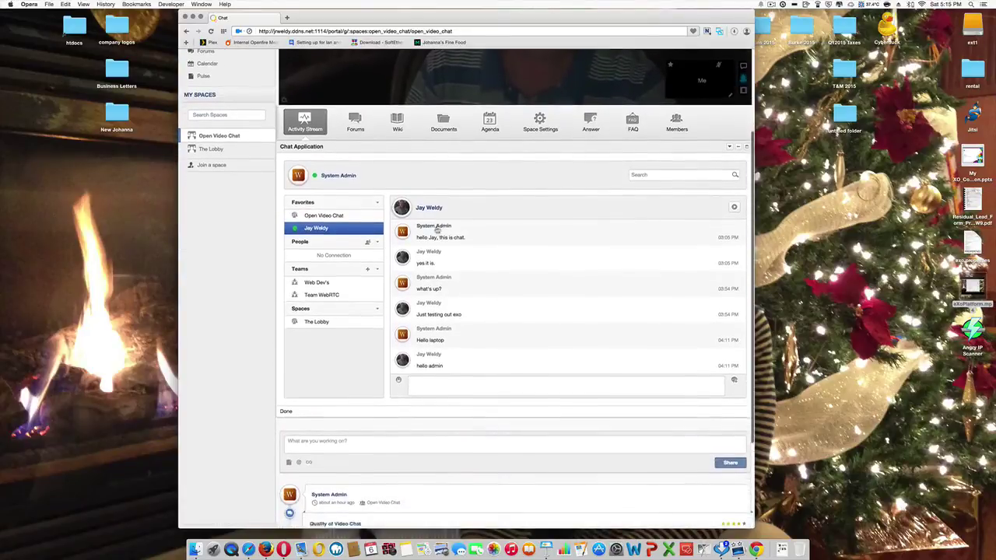
scroll(437, 228, "up", 5)
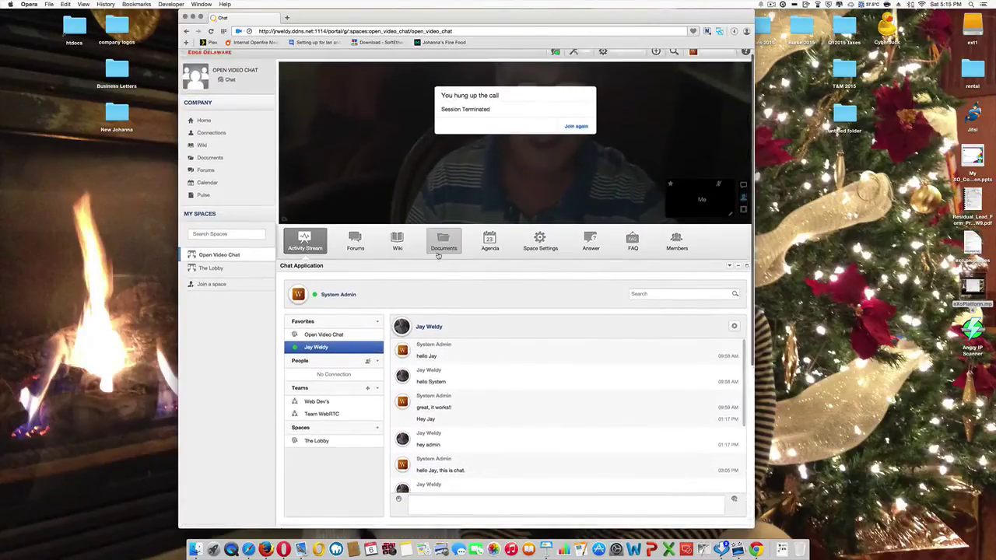
scroll(384, 249, "down", 2)
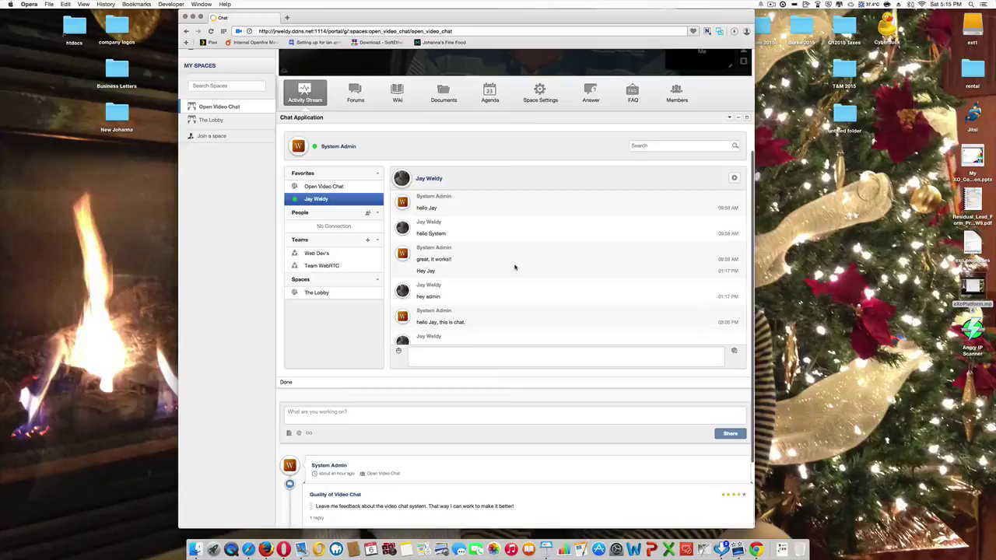
scroll(514, 267, "up", 4)
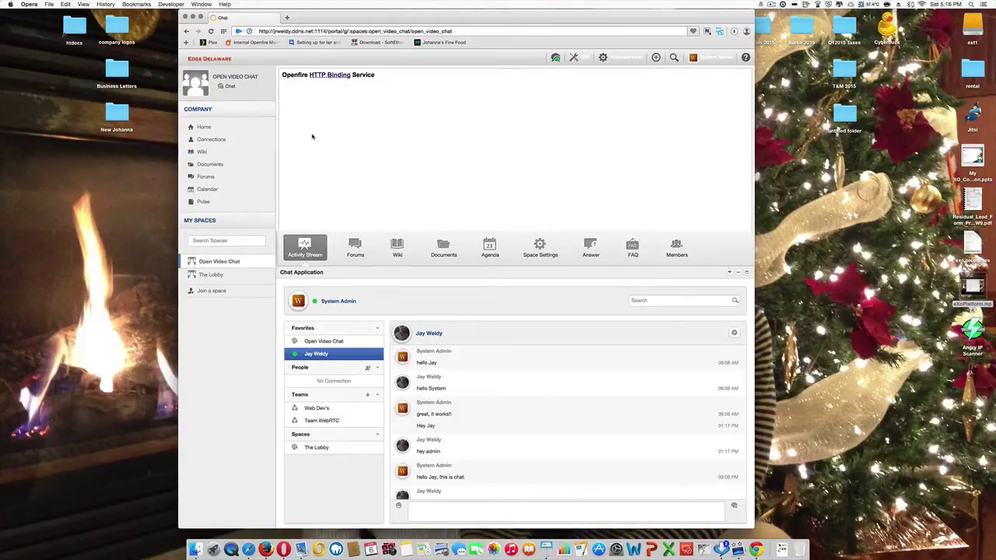
Deny camera and microphone access, reload, and scroll to review the permissions error
left_click(239, 31)
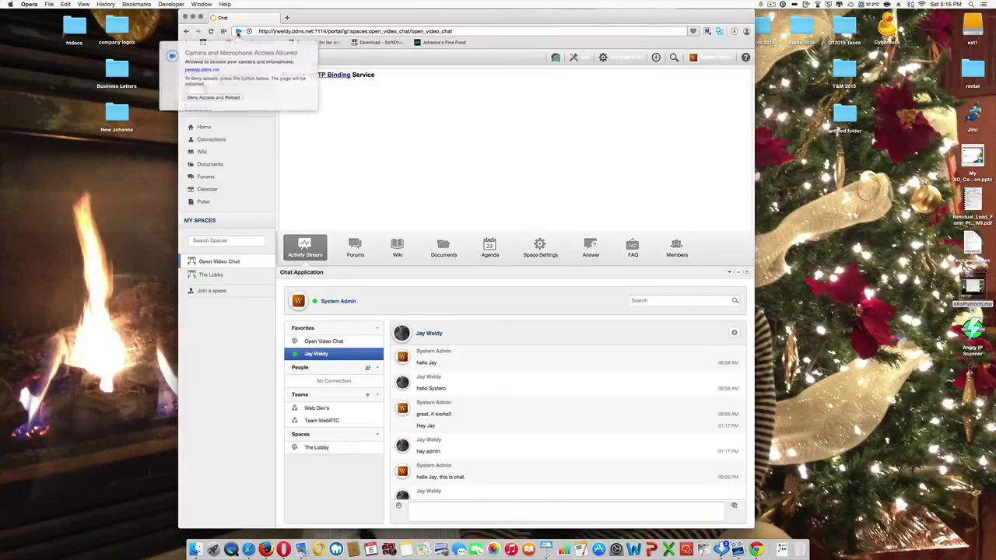
left_click(223, 97)
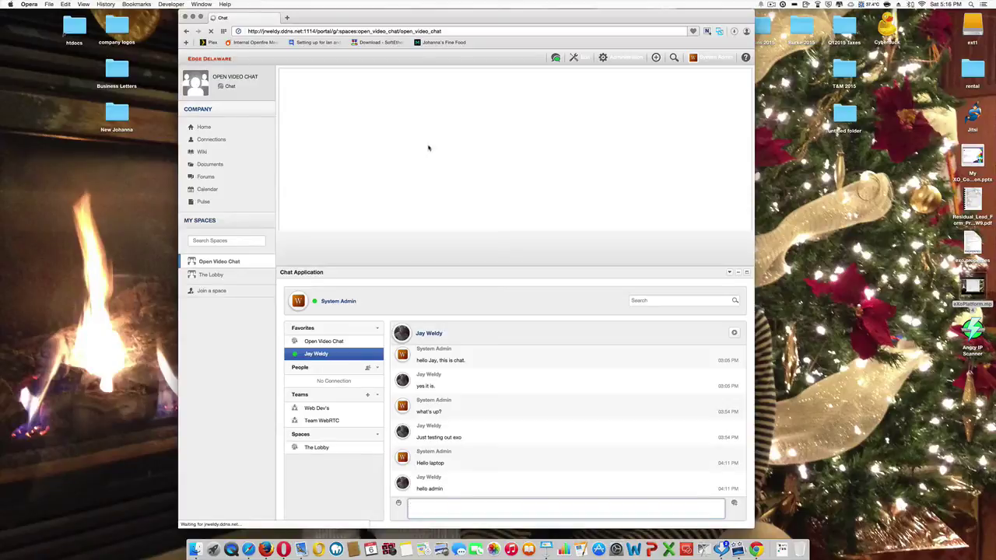
scroll(426, 148, "down", 7)
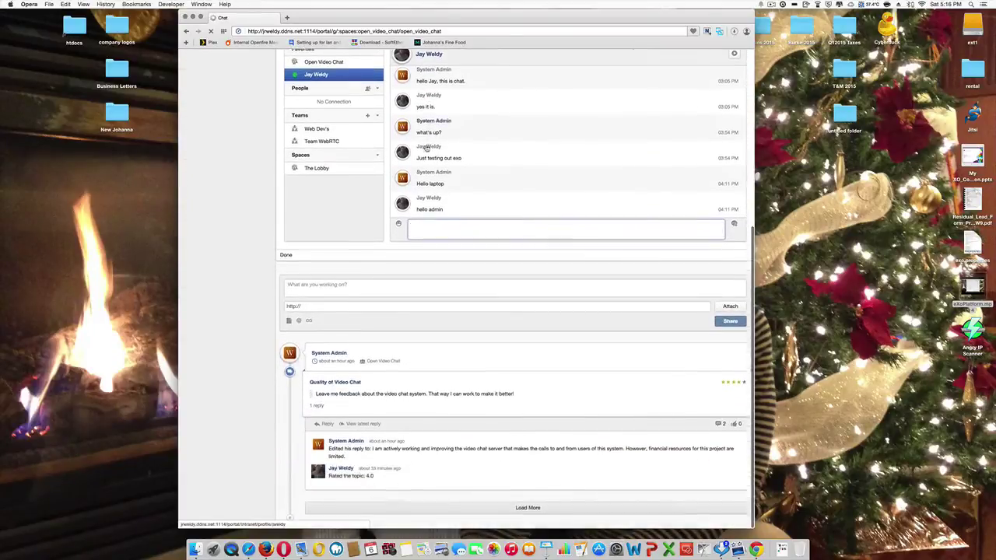
scroll(425, 148, "up", 3)
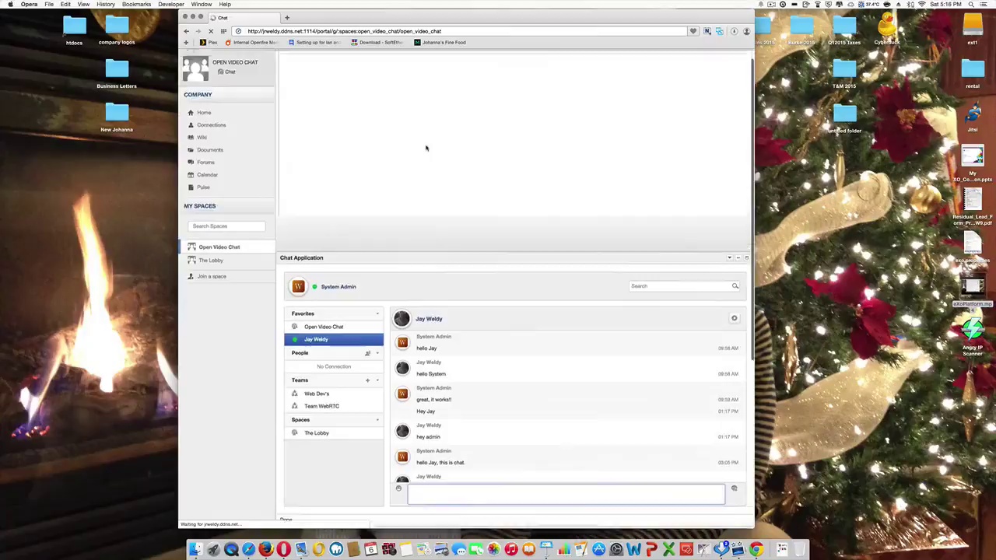
scroll(425, 148, "up", 1)
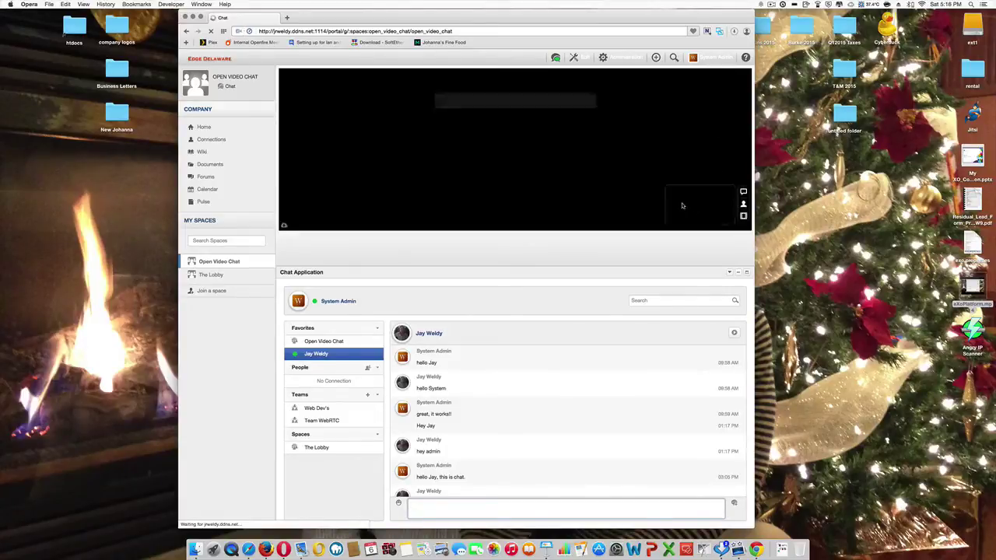
scroll(602, 227, "down", 3)
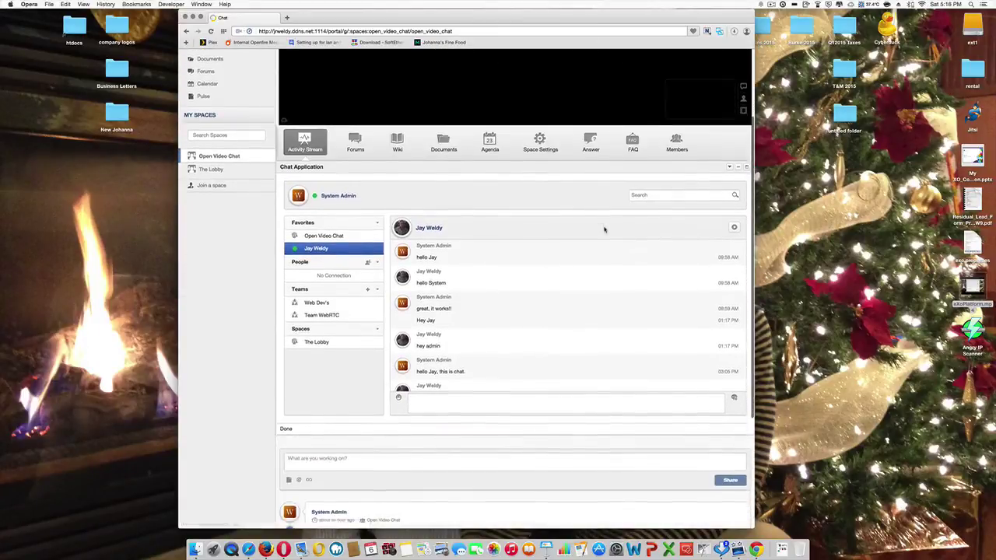
scroll(603, 230, "up", 3)
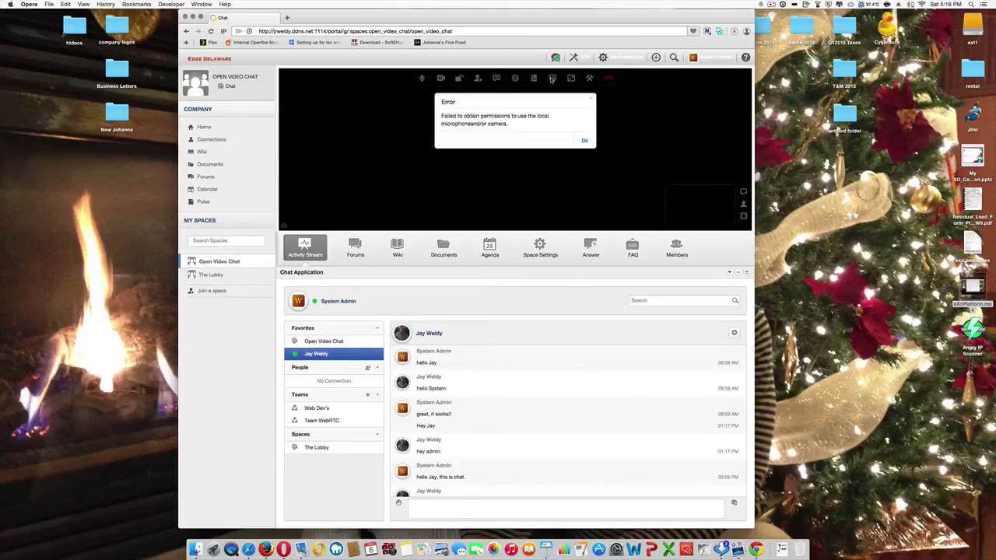
Switch the chat to the Open Video Chat room and review its message history
scroll(544, 155, "down", 3)
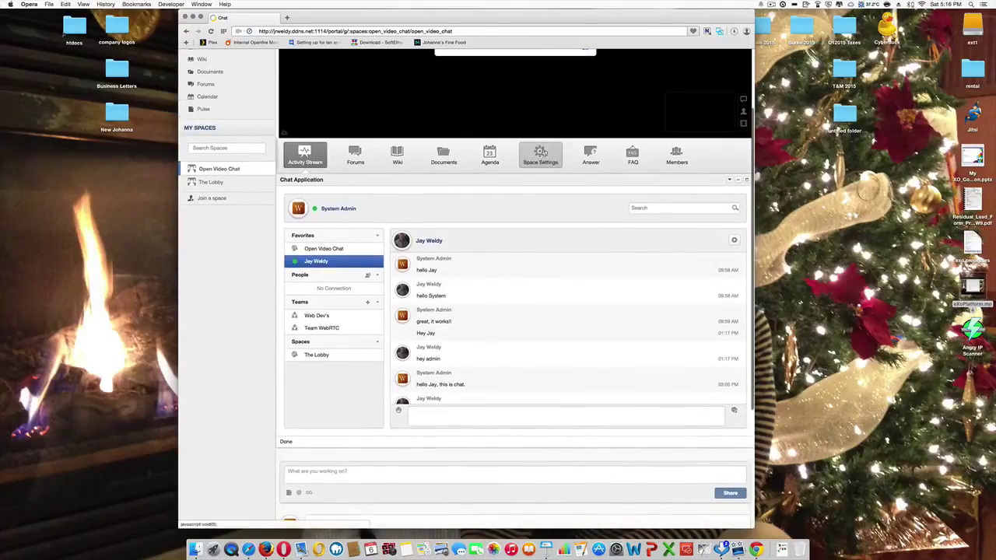
scroll(311, 117, "down", 2)
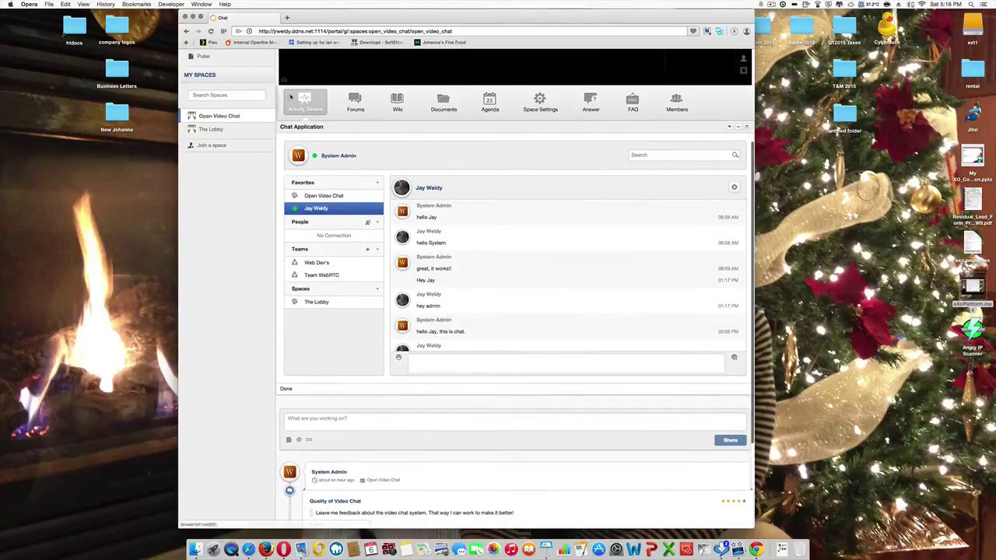
scroll(557, 170, "down", 1)
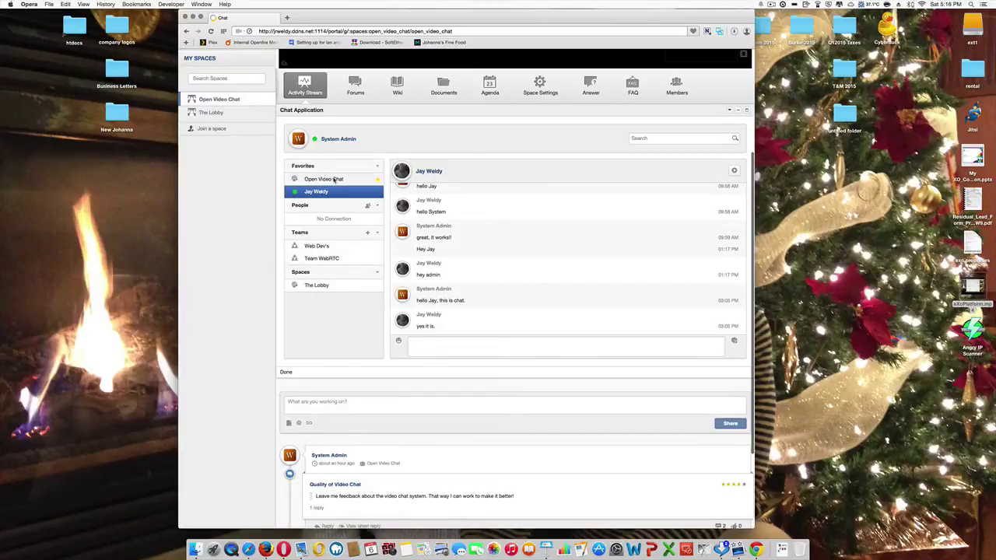
left_click(335, 179)
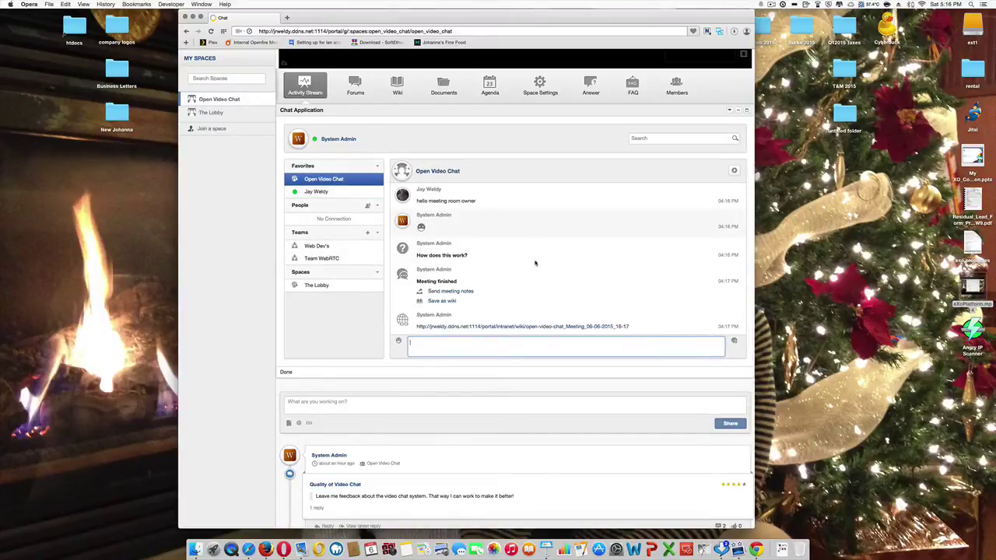
scroll(551, 290, "down", 2)
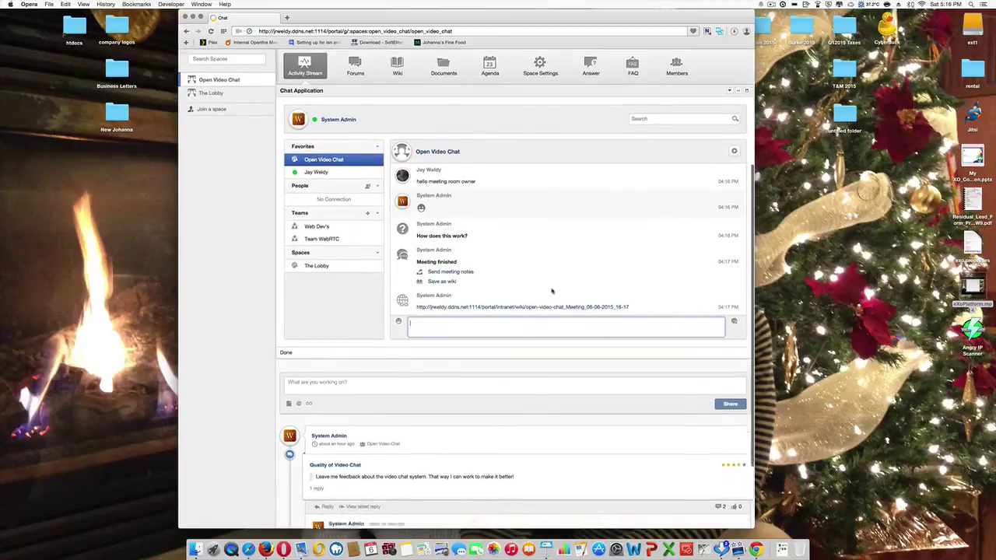
scroll(551, 291, "up", 5)
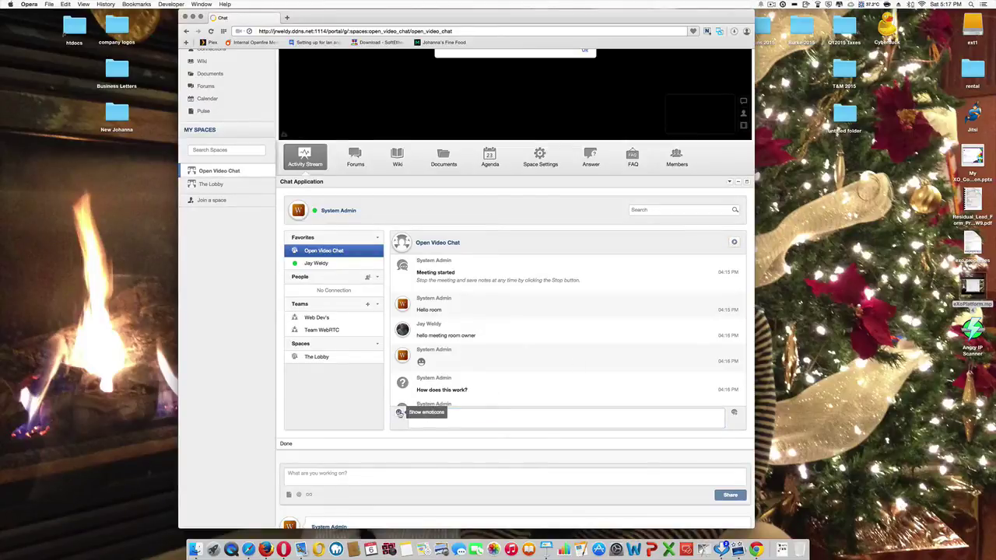
Show the message emoticons, then view and dismiss the room's collaboration actions list
left_click(399, 413)
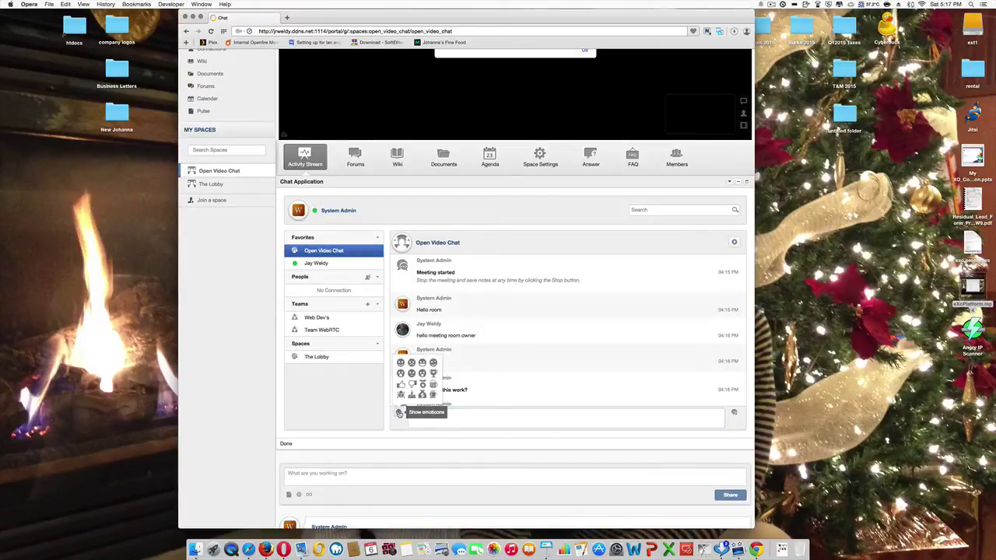
left_click(734, 414)
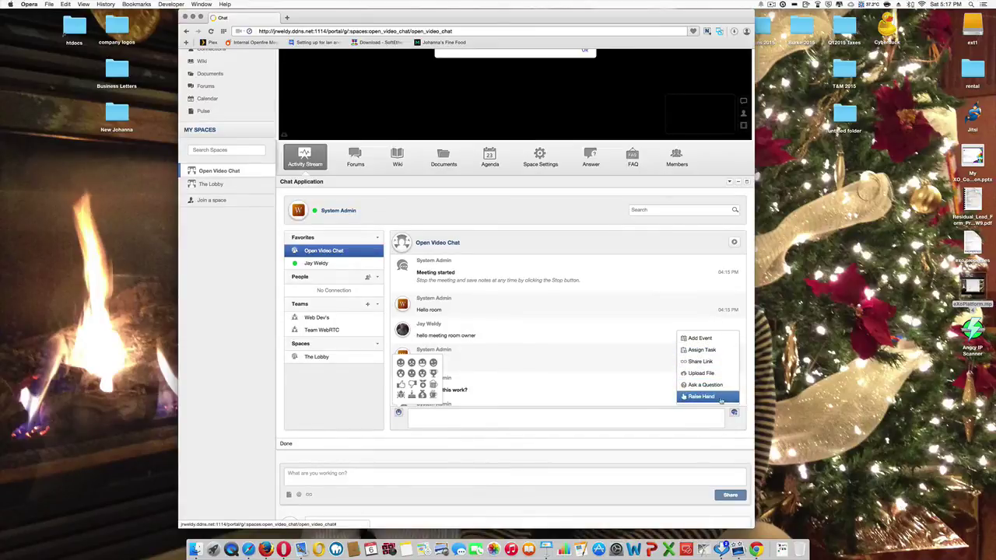
left_click(617, 376)
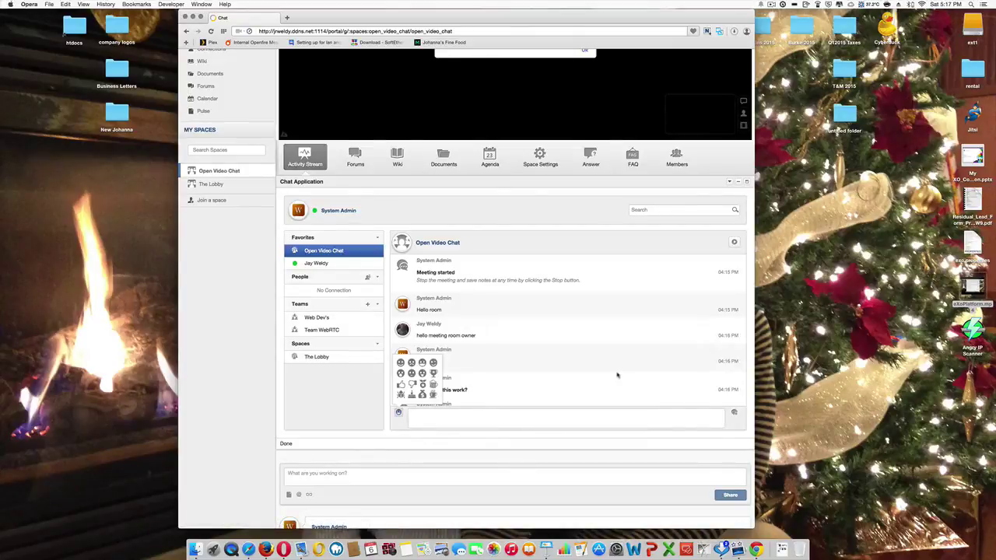
scroll(617, 376, "up", 3)
scroll(617, 376, "down", 5)
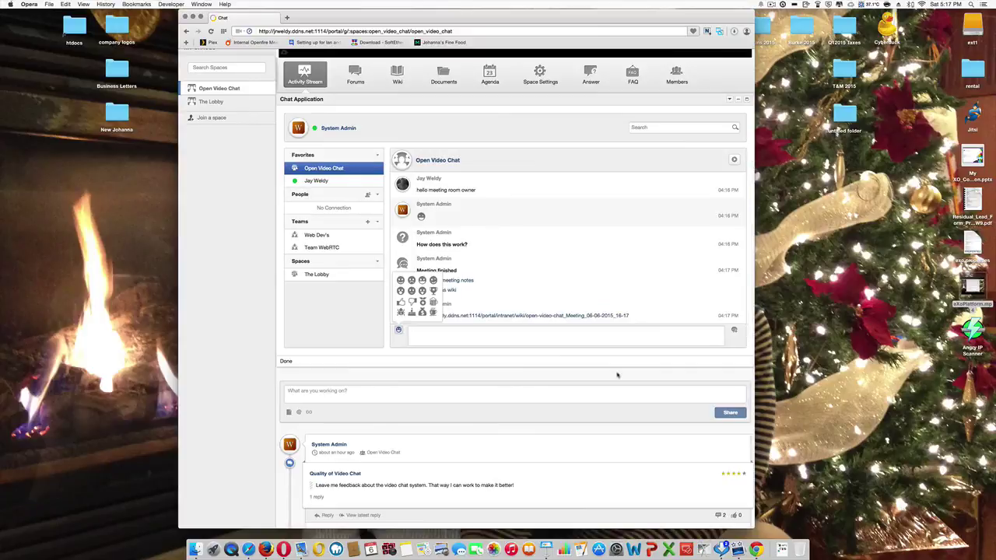
scroll(612, 340, "up", 5)
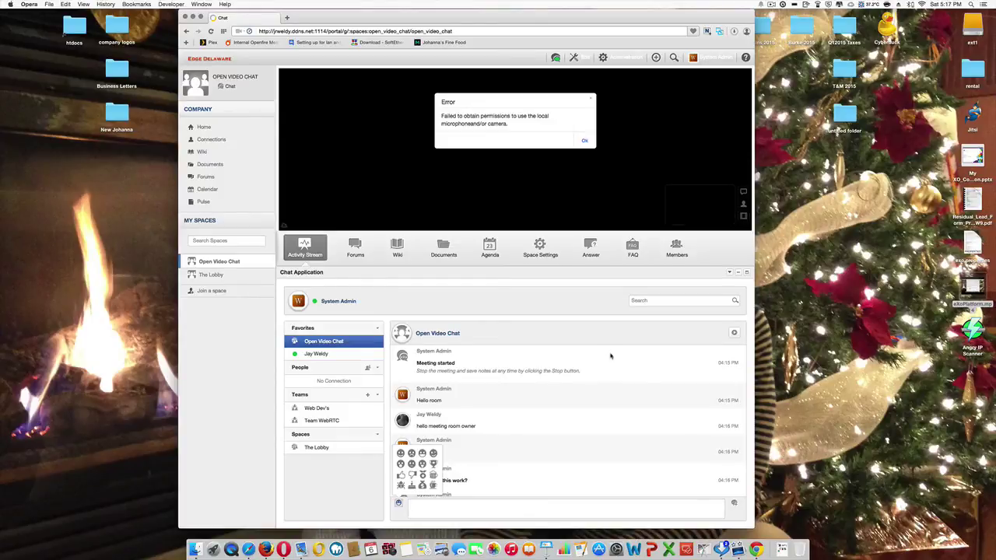
scroll(611, 356, "down", 8)
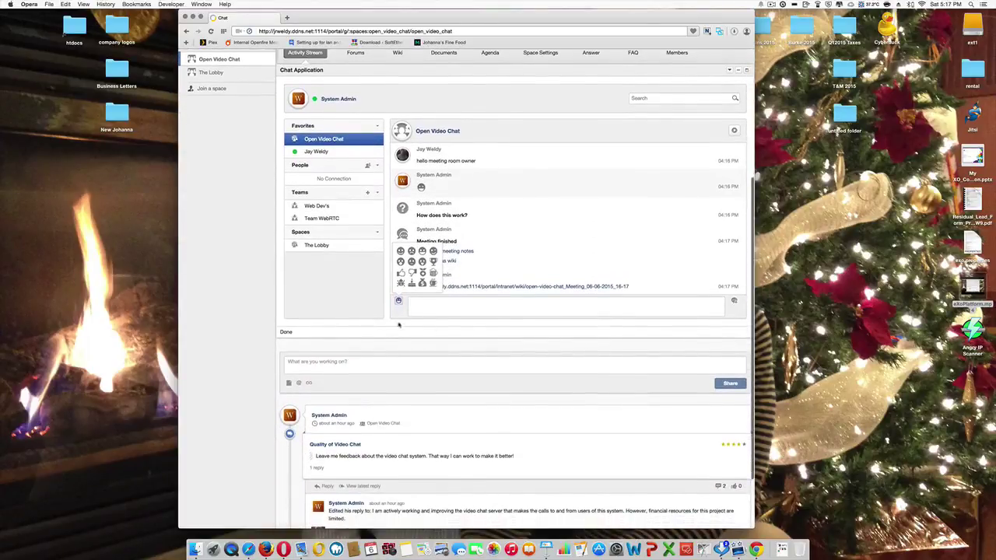
left_click(433, 310)
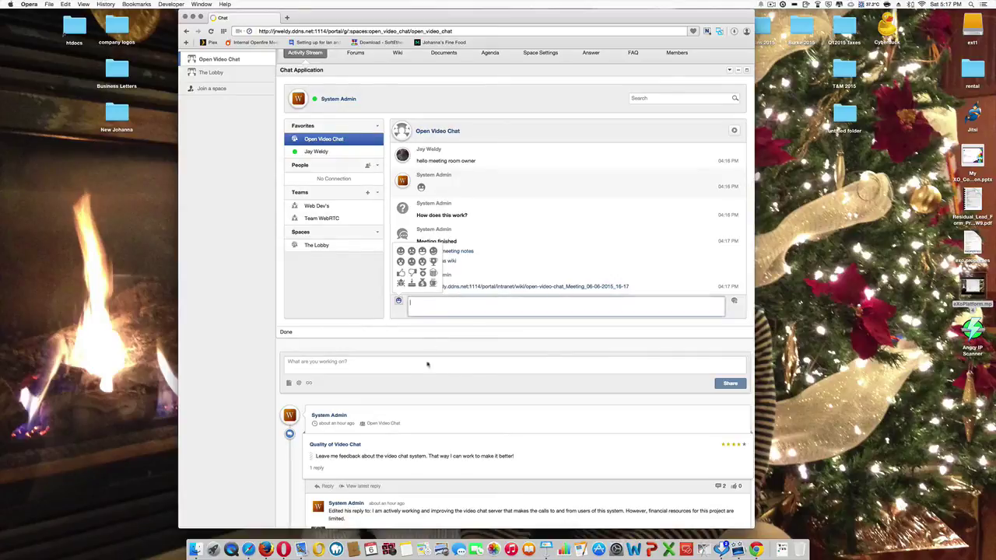
scroll(428, 367, "down", 4)
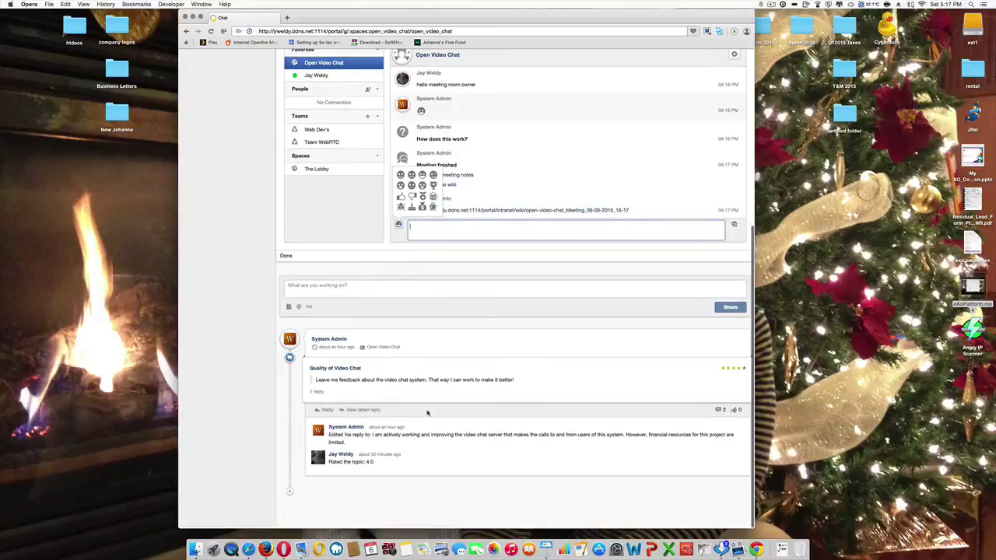
left_click(418, 291)
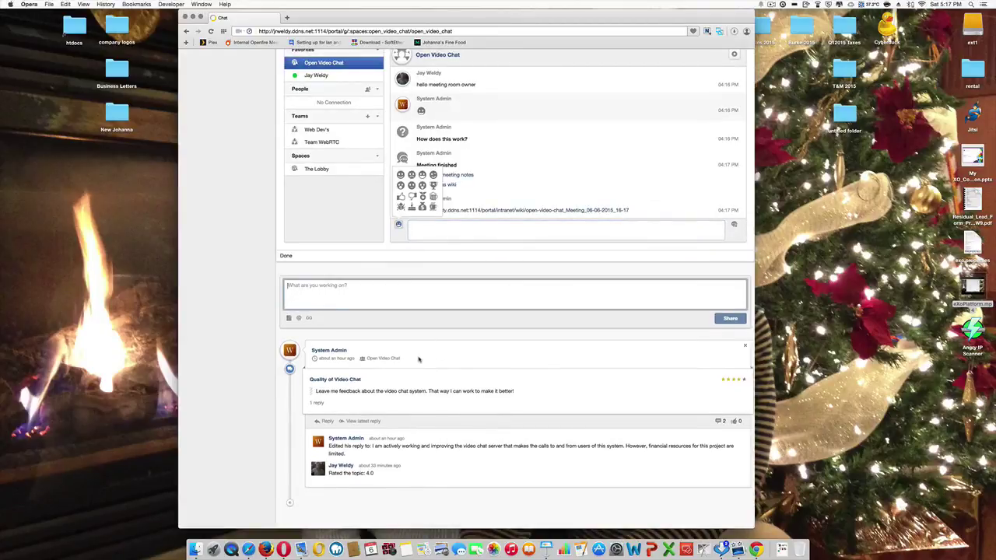
scroll(418, 359, "up", 10)
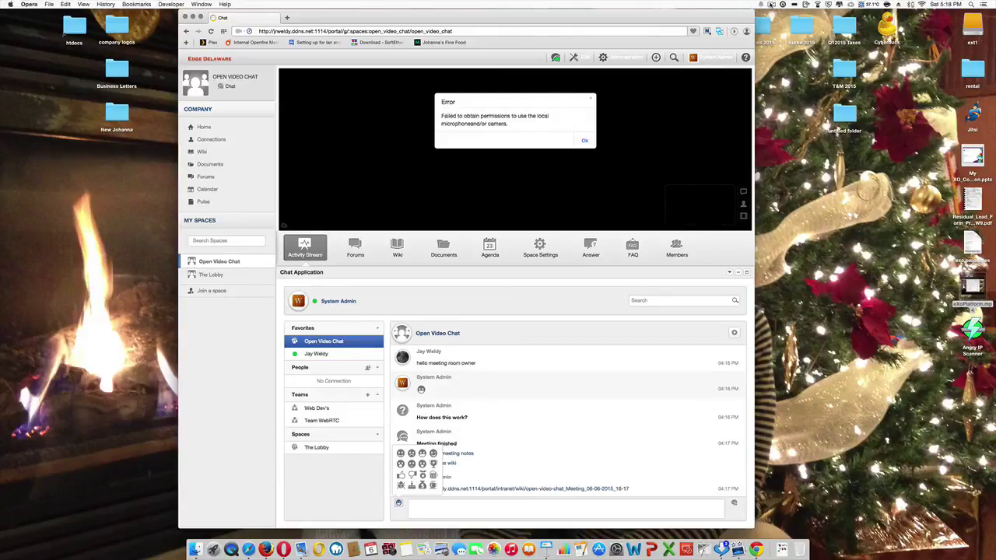
left_click(770, 5)
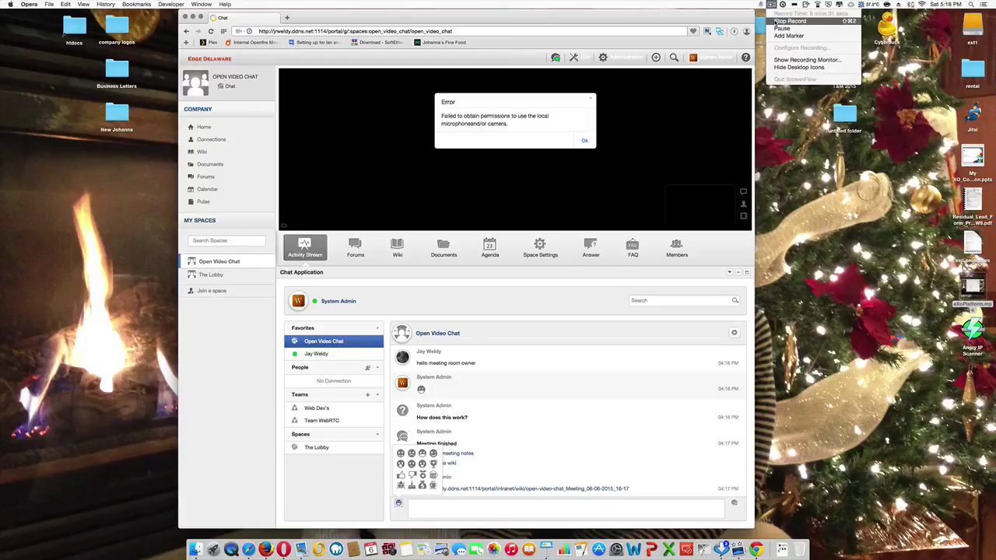